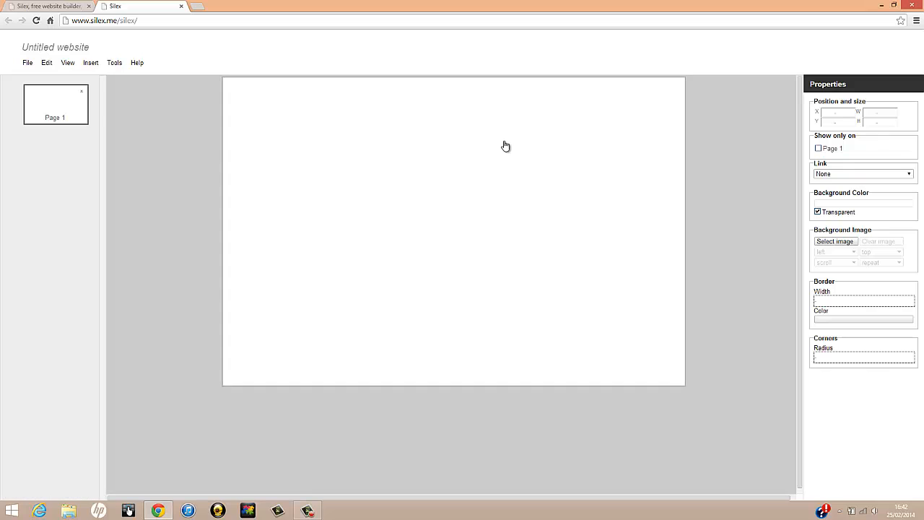
Authorize Cloud Explorer to access the Dropbox account and open mon-premier-site-silex.html from it.
{"action": "left_click", "coordinate": [26, 63]}
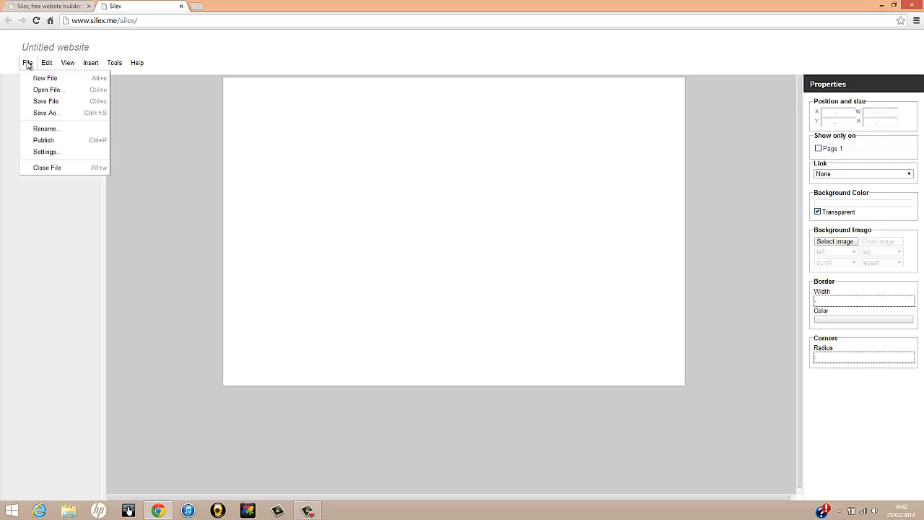
{"action": "left_click", "coordinate": [49, 93]}
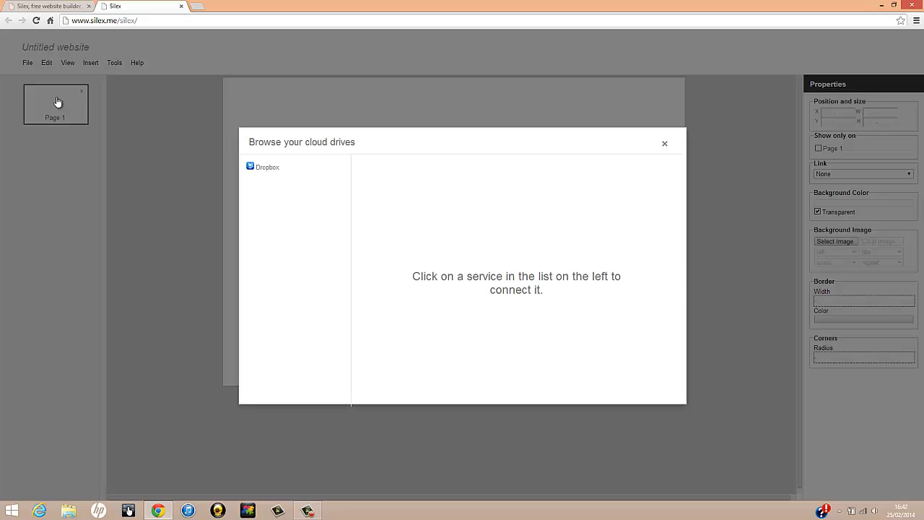
{"action": "left_click", "coordinate": [266, 167]}
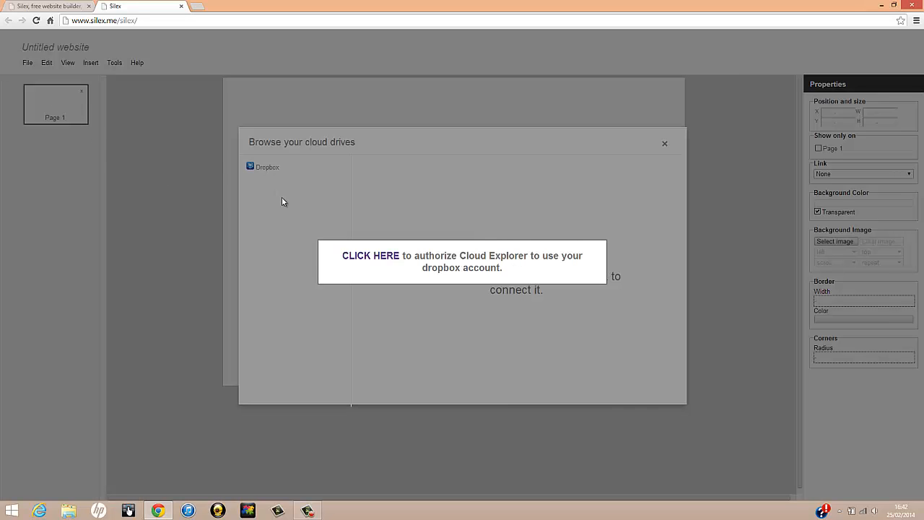
{"action": "left_click", "coordinate": [378, 257]}
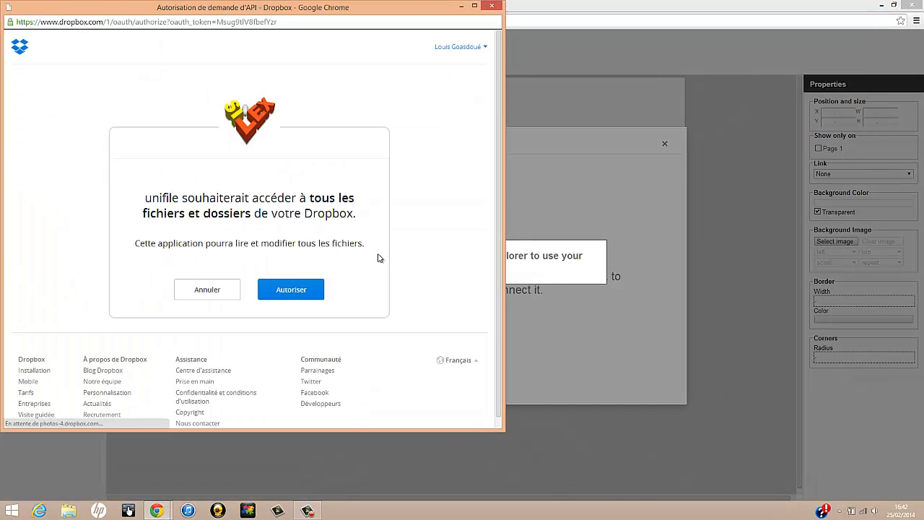
{"action": "left_click", "coordinate": [301, 293]}
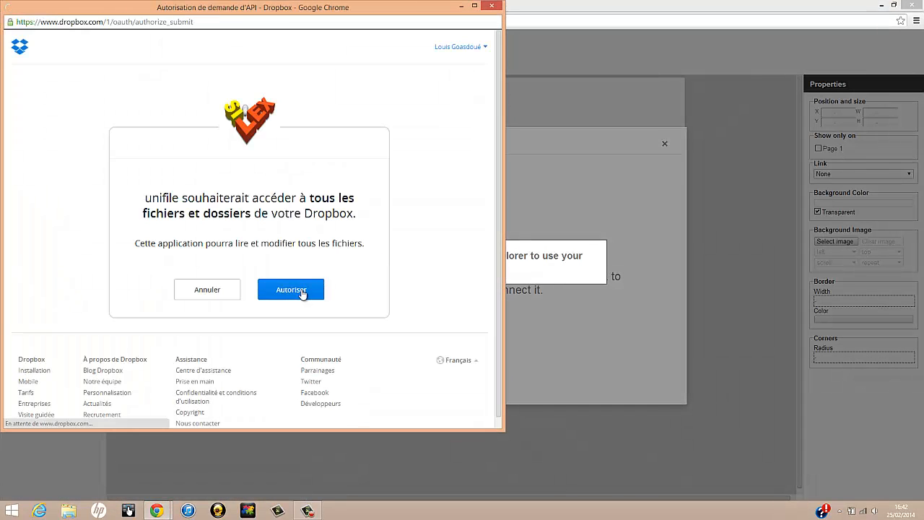
{"action": "left_click", "coordinate": [491, 6]}
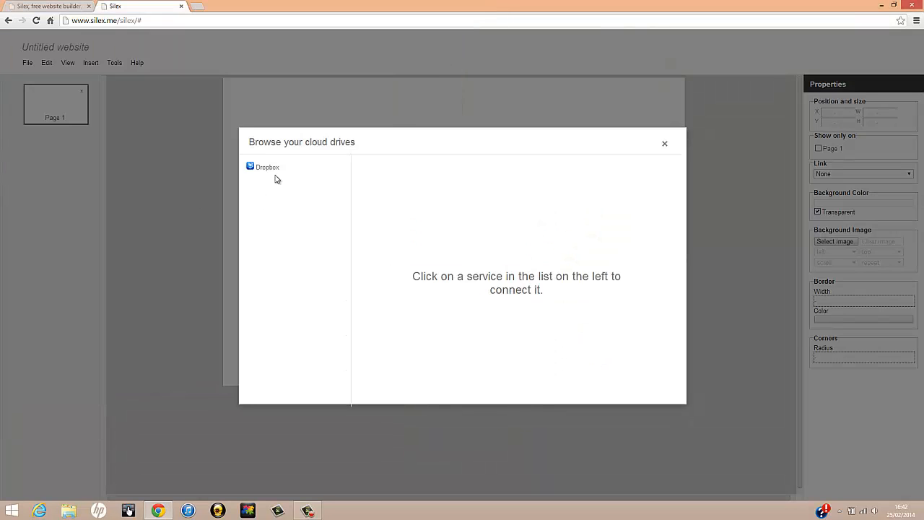
{"action": "left_click", "coordinate": [274, 169]}
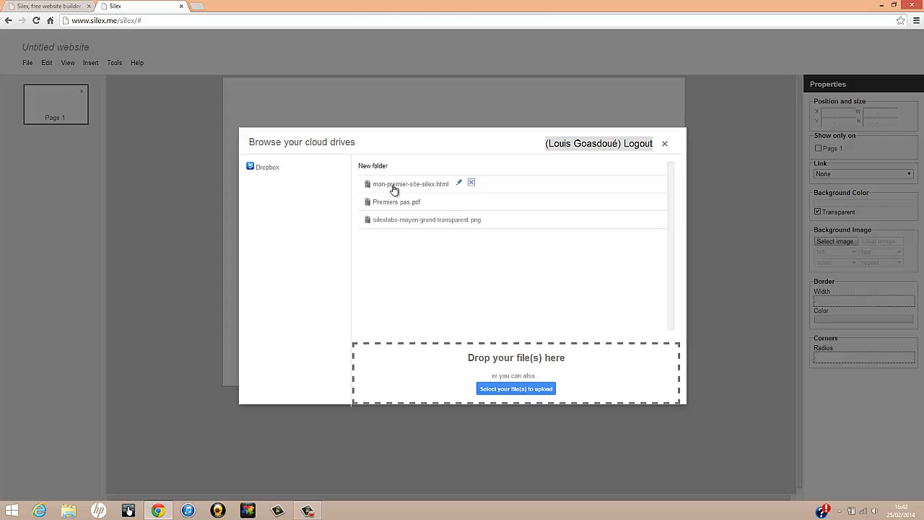
{"action": "left_click", "coordinate": [394, 185]}
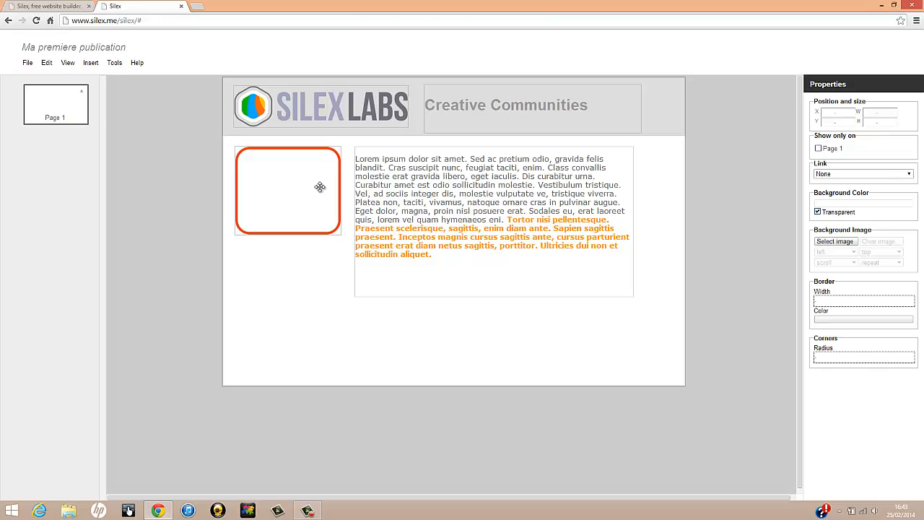
Add a new page named "page 2" to the website.
{"action": "left_click", "coordinate": [91, 65]}
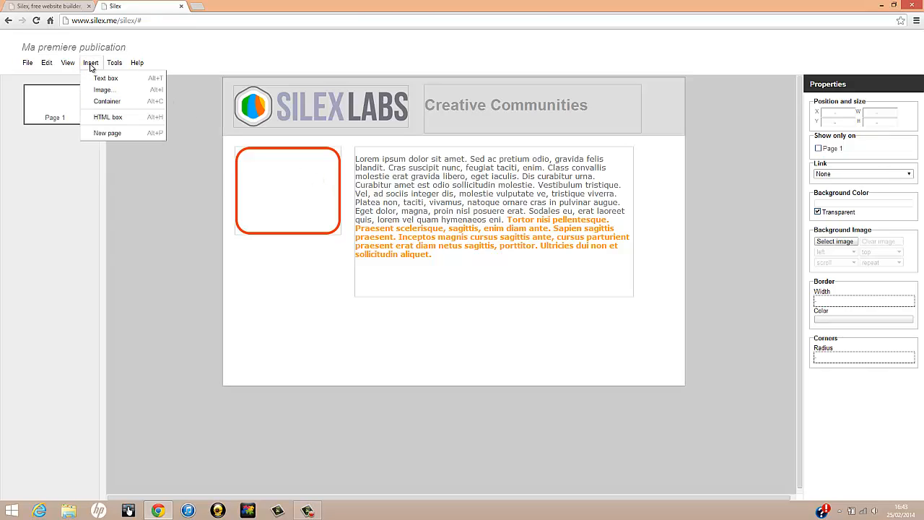
{"action": "left_click", "coordinate": [108, 135]}
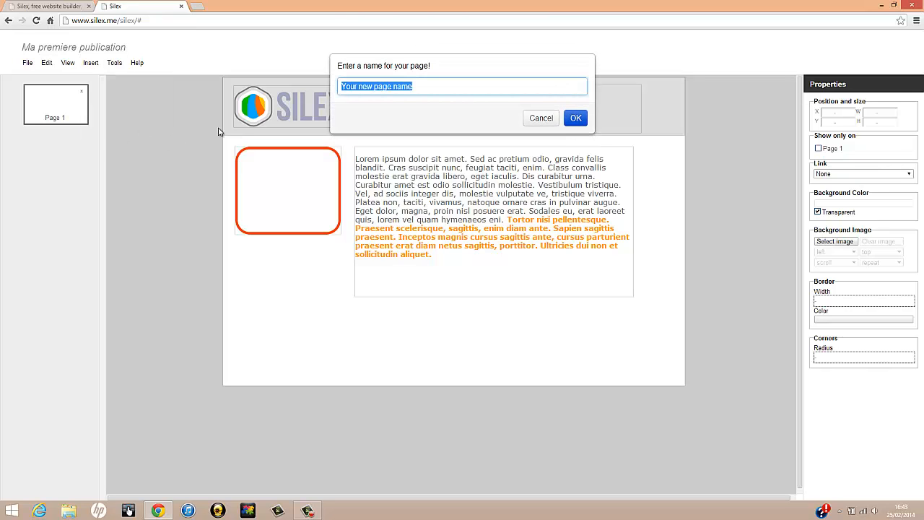
{"action": "type", "text": "page"}
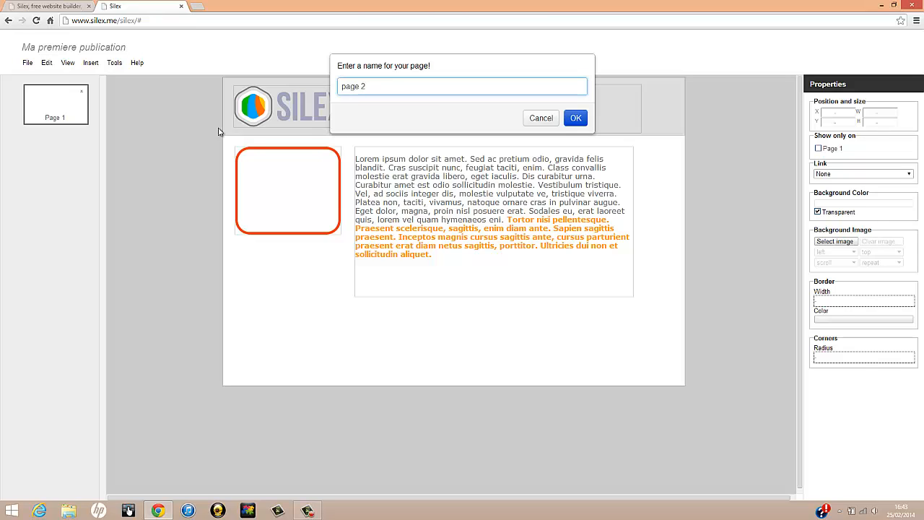
{"action": "type", "text": " 2"}
{"action": "key", "text": "Return"}
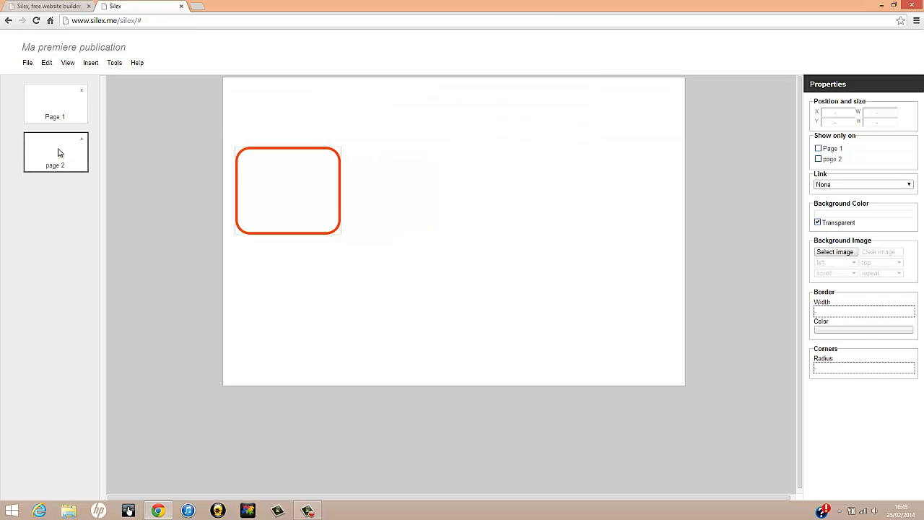
Restrict the empty orange-bordered container so that it shows only on Page 1.
{"action": "left_click", "coordinate": [51, 110]}
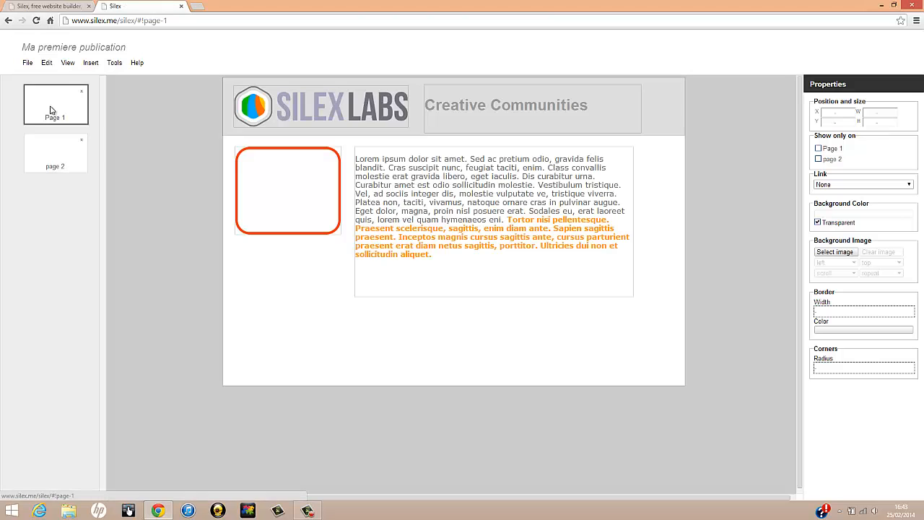
{"action": "left_click", "coordinate": [286, 190]}
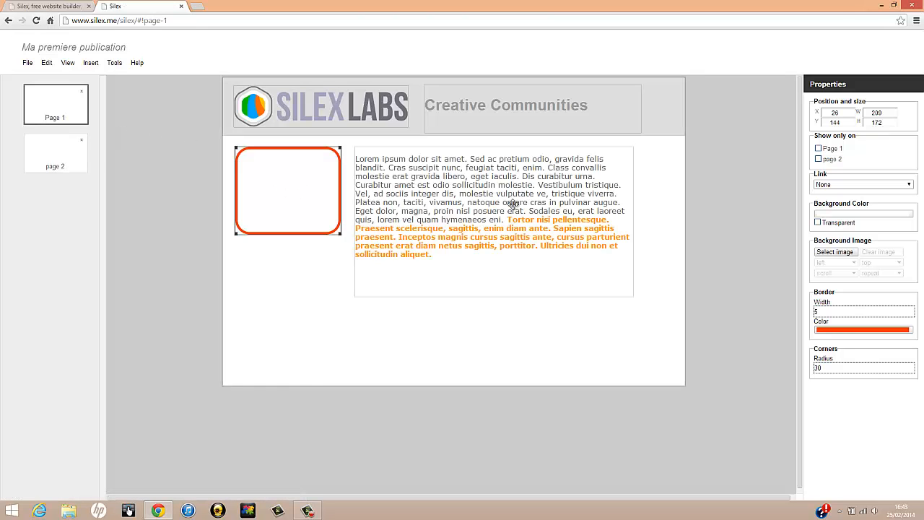
{"action": "left_click", "coordinate": [818, 148]}
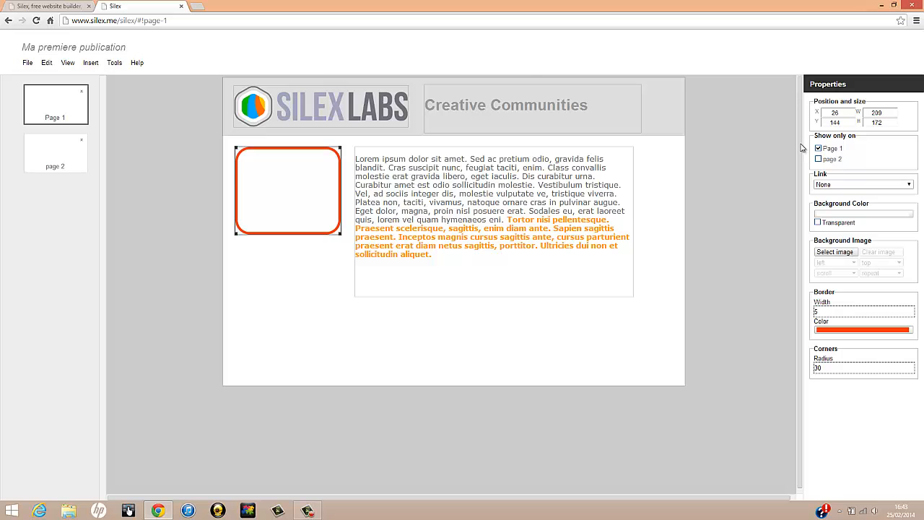
Compare Page 1 and page 2 to check which elements each page displays.
{"action": "left_click", "coordinate": [51, 145]}
{"action": "left_click", "coordinate": [58, 113]}
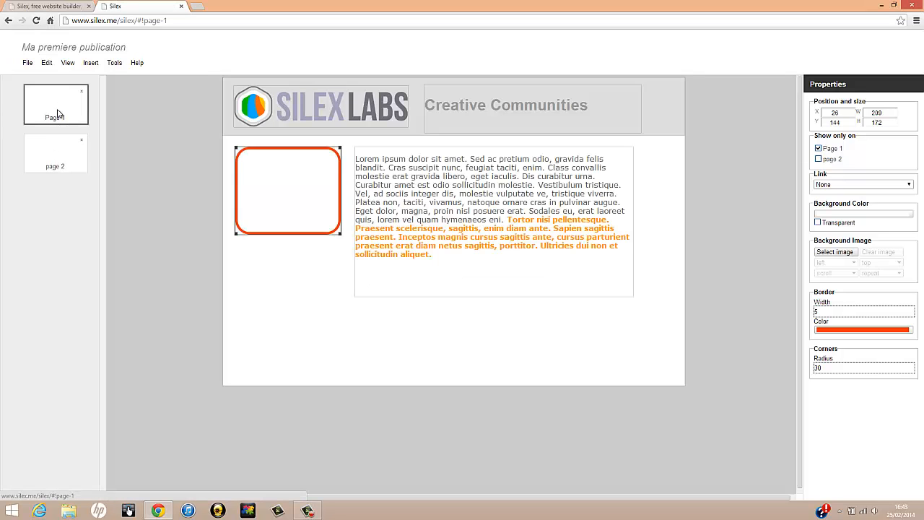
{"action": "left_click", "coordinate": [56, 155]}
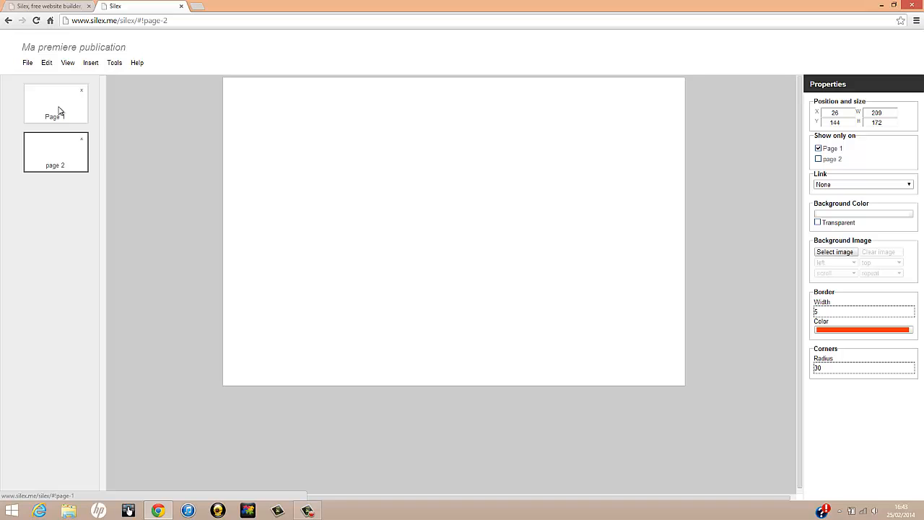
{"action": "left_click", "coordinate": [60, 111]}
{"action": "double_click", "coordinate": [63, 168]}
{"action": "left_click", "coordinate": [542, 119]}
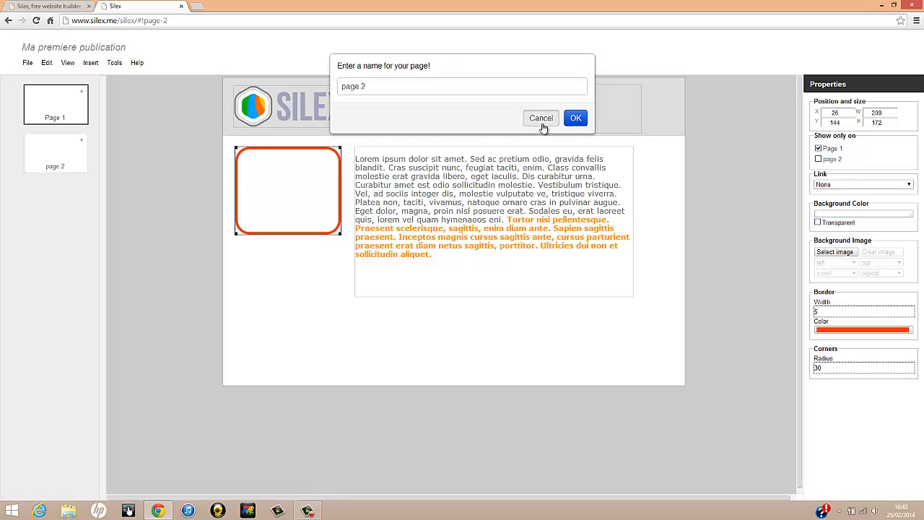
{"action": "left_click", "coordinate": [52, 145]}
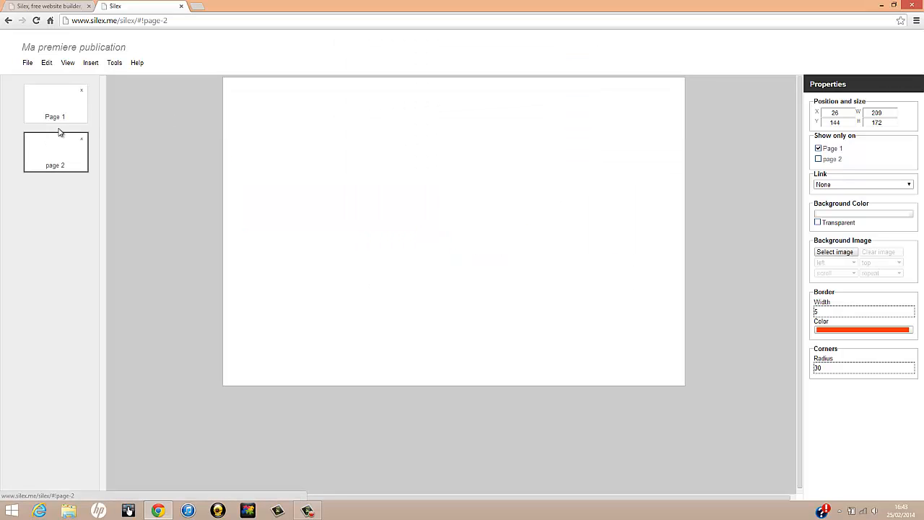
{"action": "left_click", "coordinate": [60, 101]}
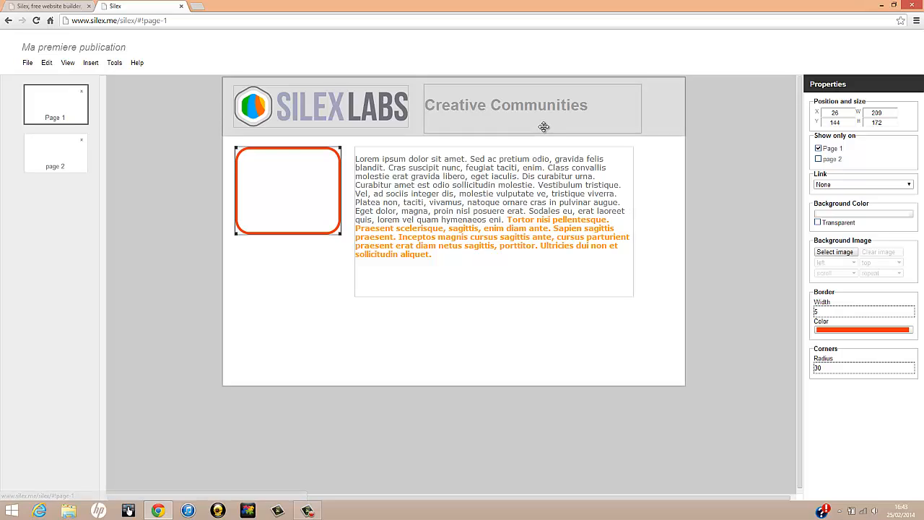
Make the grey header container show on page 2 as well as Page 1, and check both pages.
{"action": "left_click", "coordinate": [660, 96]}
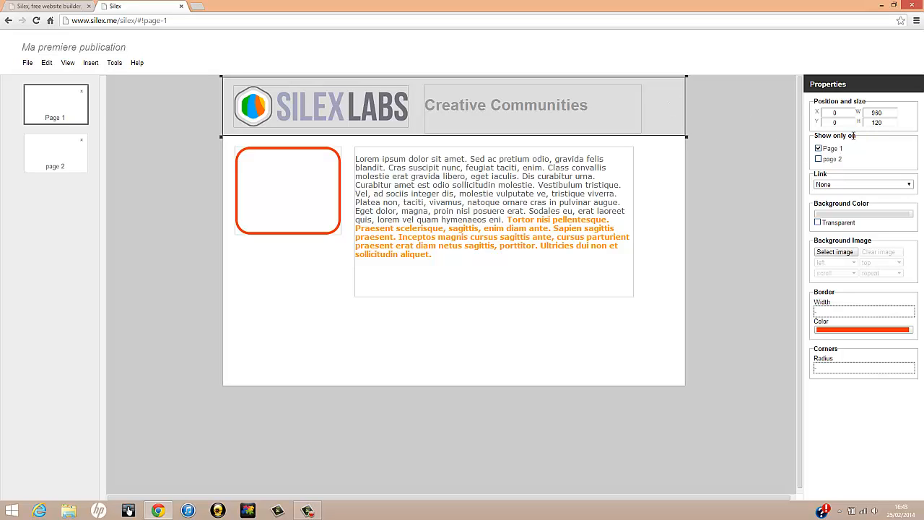
{"action": "left_click_drag", "start_coordinate": [855, 136], "coordinate": [815, 140]}
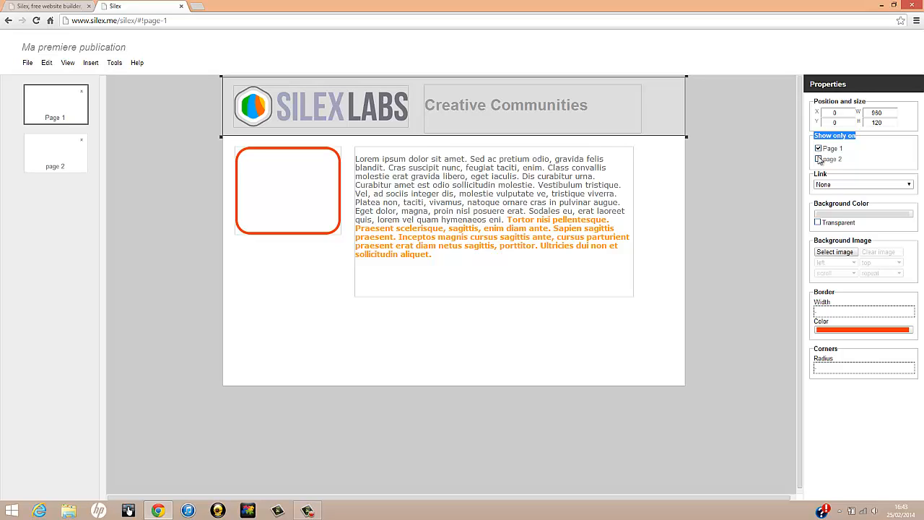
{"action": "left_click", "coordinate": [819, 160]}
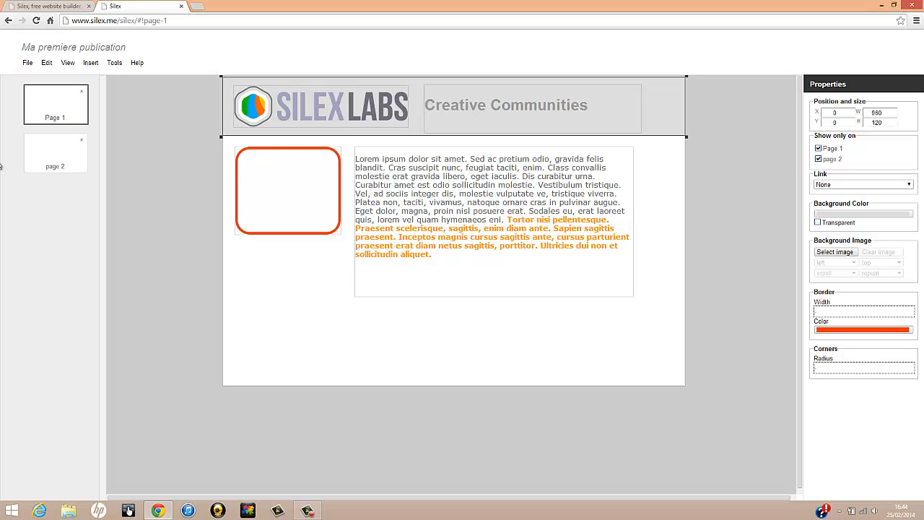
{"action": "left_click", "coordinate": [53, 151]}
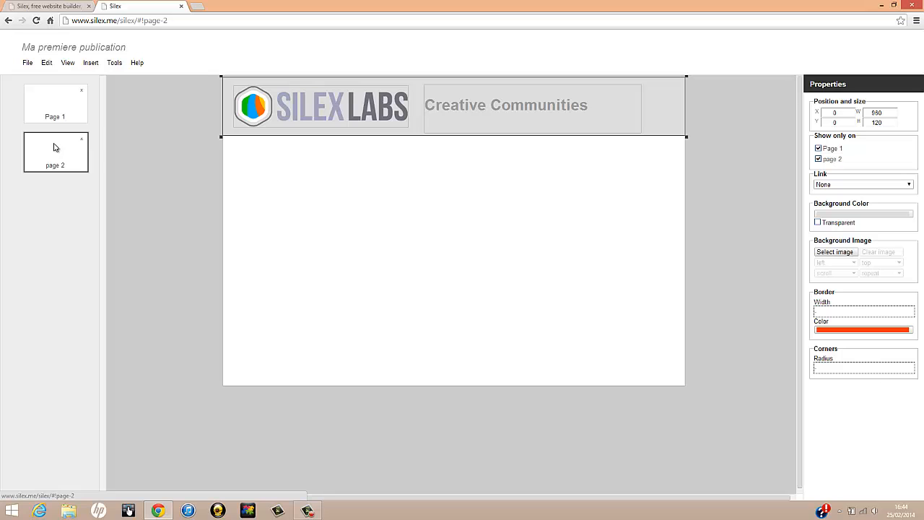
{"action": "left_click", "coordinate": [59, 98]}
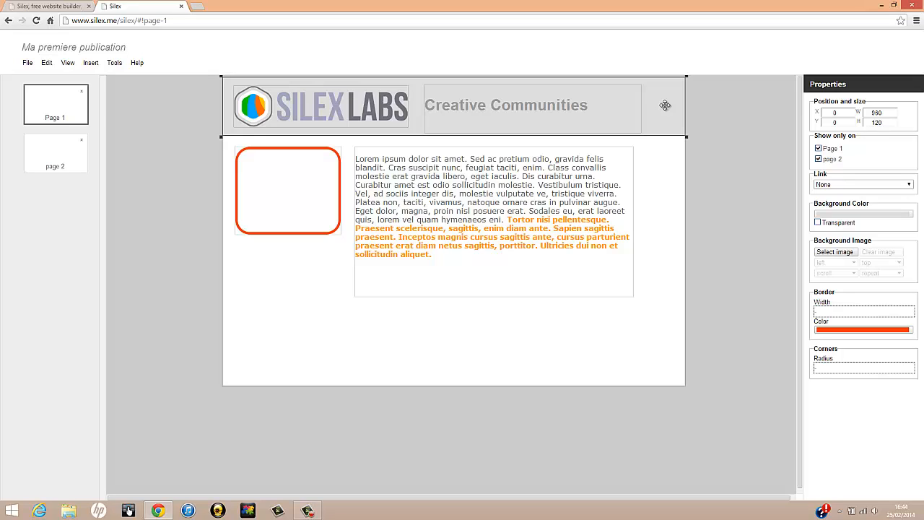
{"action": "left_click", "coordinate": [55, 147]}
{"action": "left_click", "coordinate": [61, 108]}
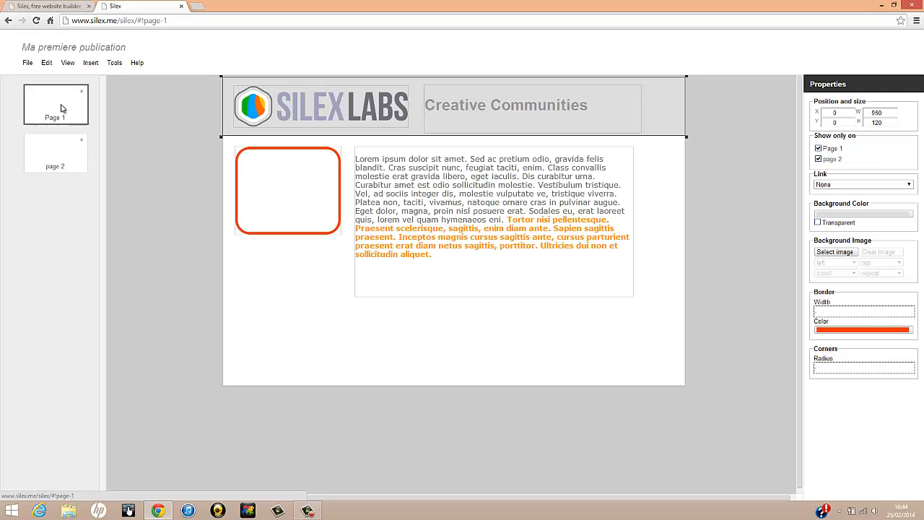
Toggle the orange-bordered container's display on page 2 while comparing both pages, ending with it enabled for Page 1 and page 2.
{"action": "left_click", "coordinate": [316, 182]}
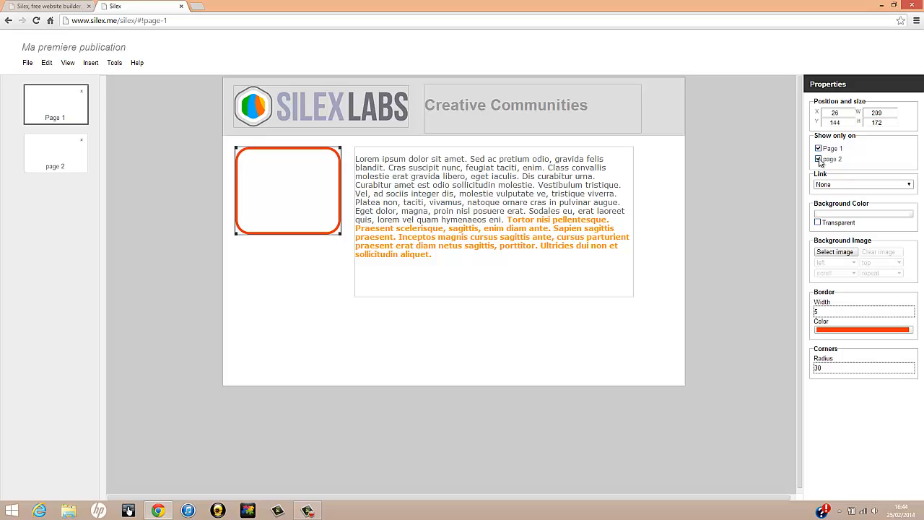
{"action": "left_click", "coordinate": [59, 152]}
{"action": "left_click", "coordinate": [62, 111]}
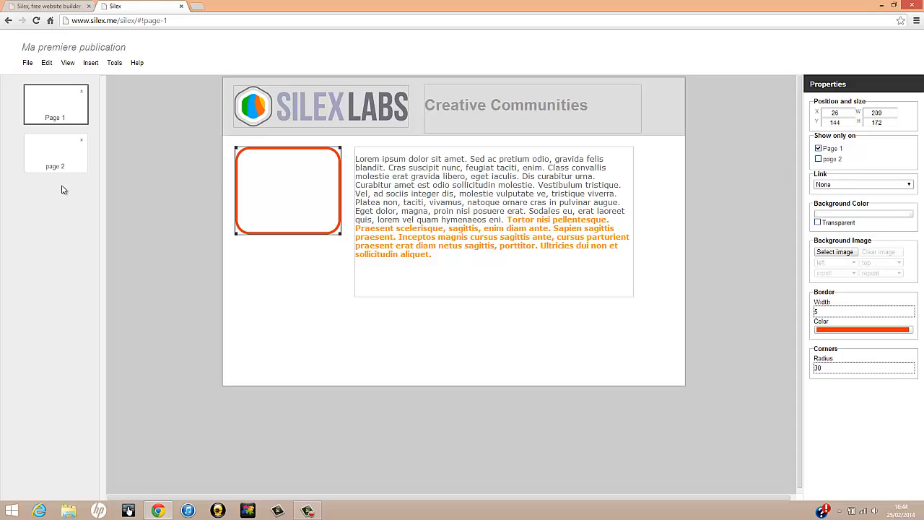
{"action": "left_click", "coordinate": [49, 153]}
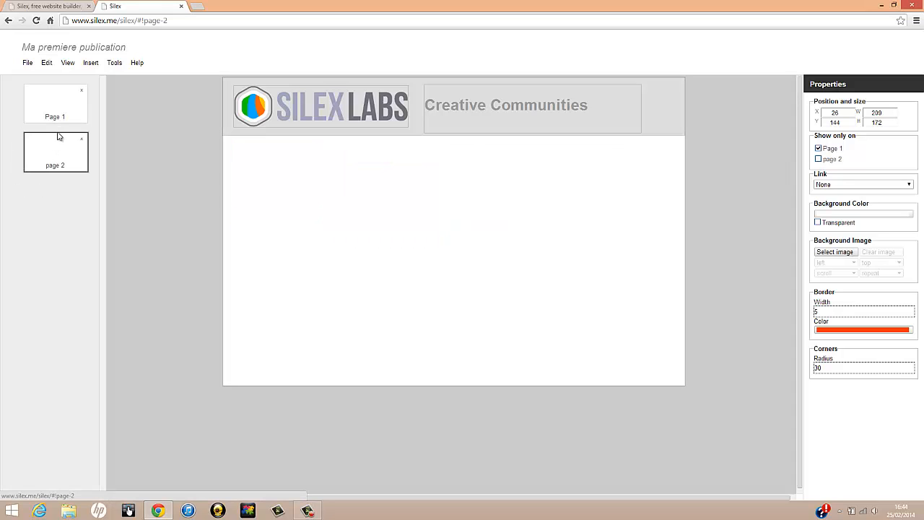
{"action": "left_click", "coordinate": [65, 101]}
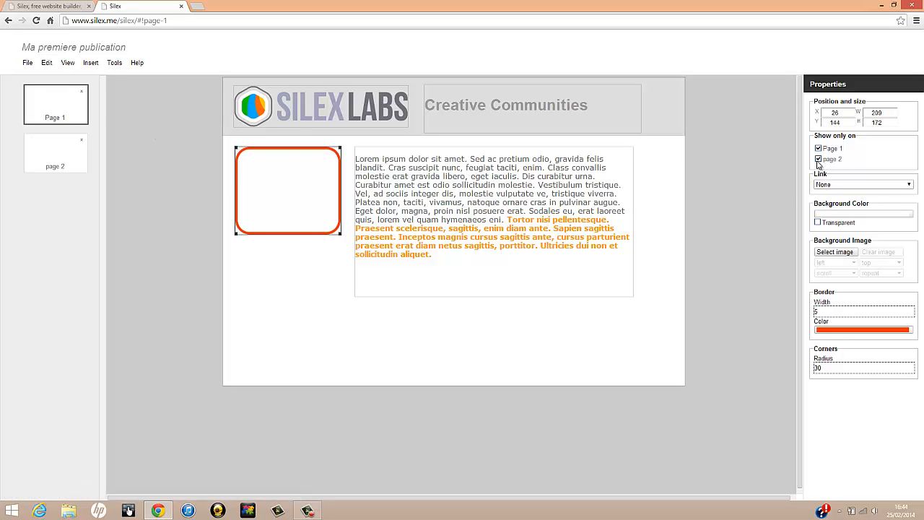
Set the Y position of the lorem ipsum text box on Page 1 to 190, trying 180 first.
{"action": "left_click", "coordinate": [505, 176]}
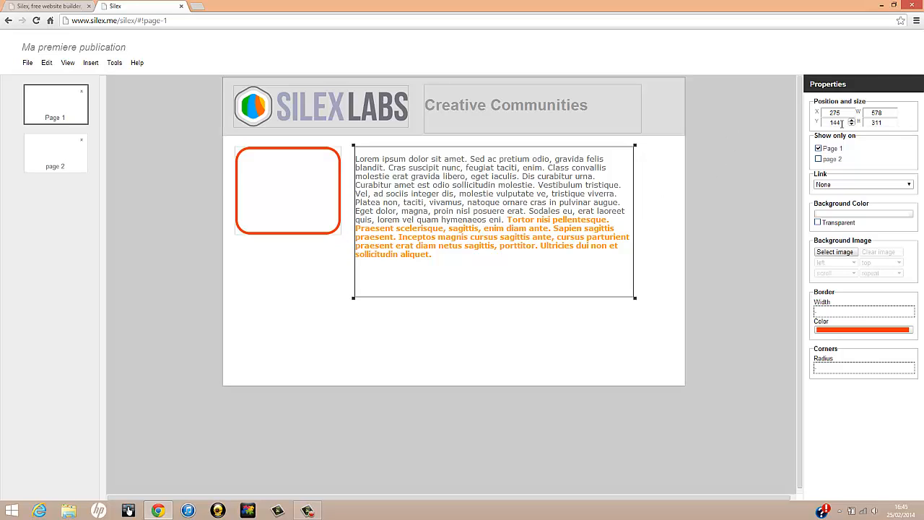
{"action": "left_click_drag", "start_coordinate": [842, 125], "coordinate": [824, 129]}
{"action": "type", "text": "180"}
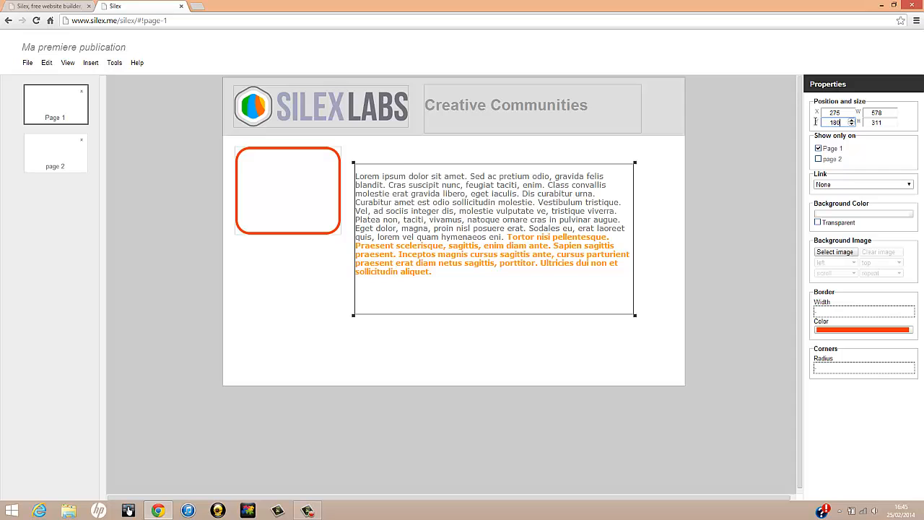
{"action": "left_click_drag", "start_coordinate": [816, 122], "coordinate": [808, 121]}
{"action": "type", "text": "190"}
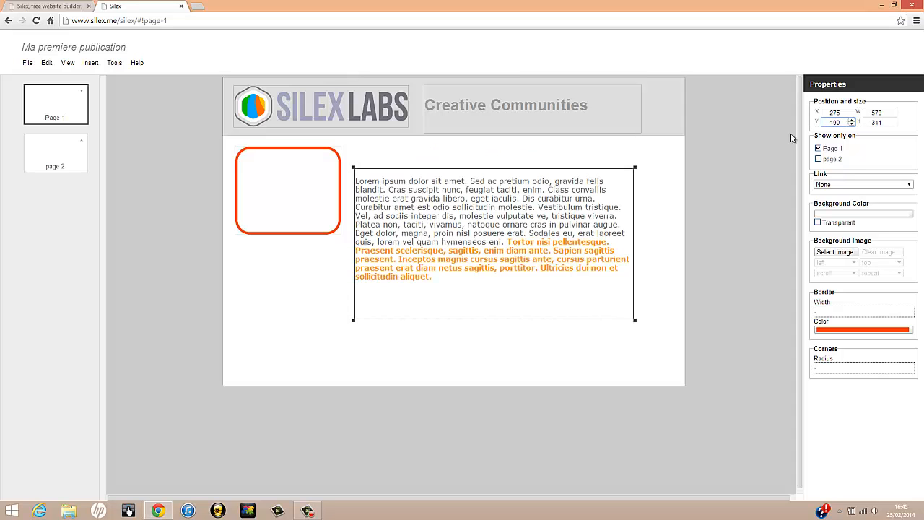
{"action": "left_click", "coordinate": [753, 170]}
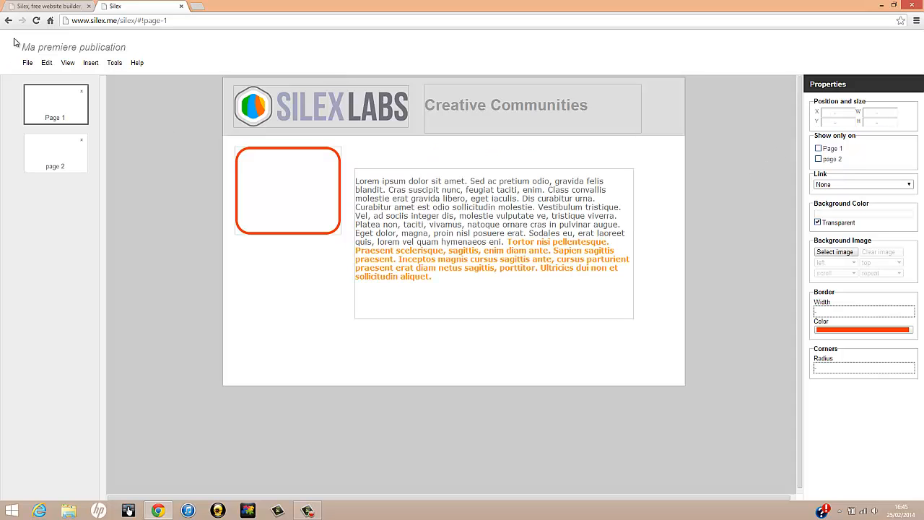
Insert a text box above the lorem ipsum text, at about X 272, Y 127, and change its text to "Page 1".
{"action": "left_click", "coordinate": [90, 65]}
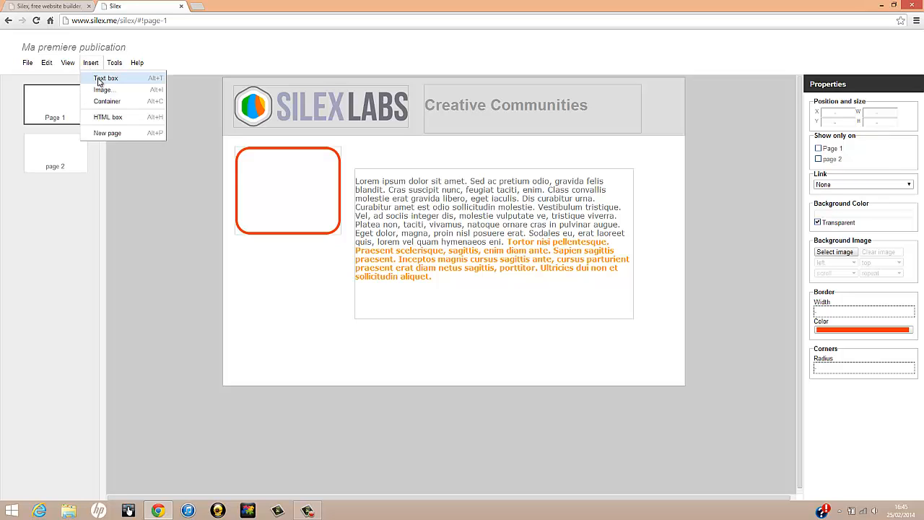
{"action": "left_click", "coordinate": [99, 82]}
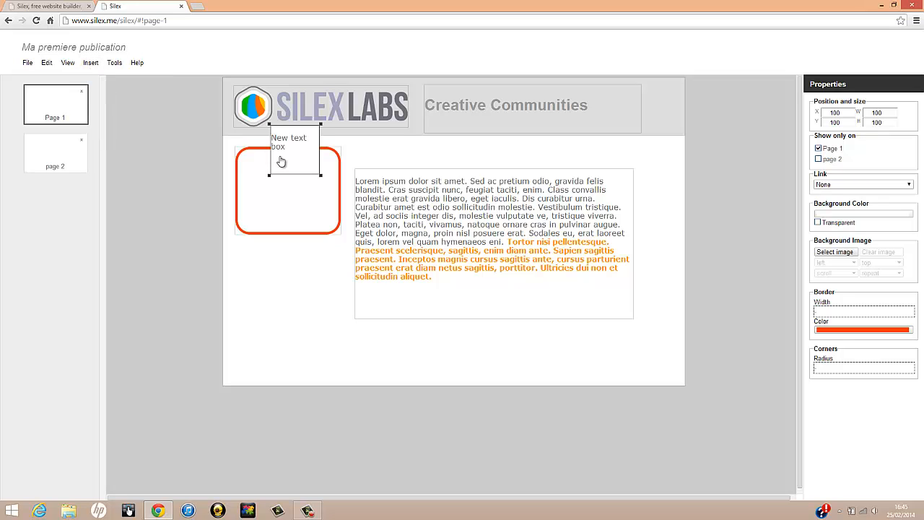
{"action": "left_click_drag", "start_coordinate": [320, 175], "coordinate": [395, 151]}
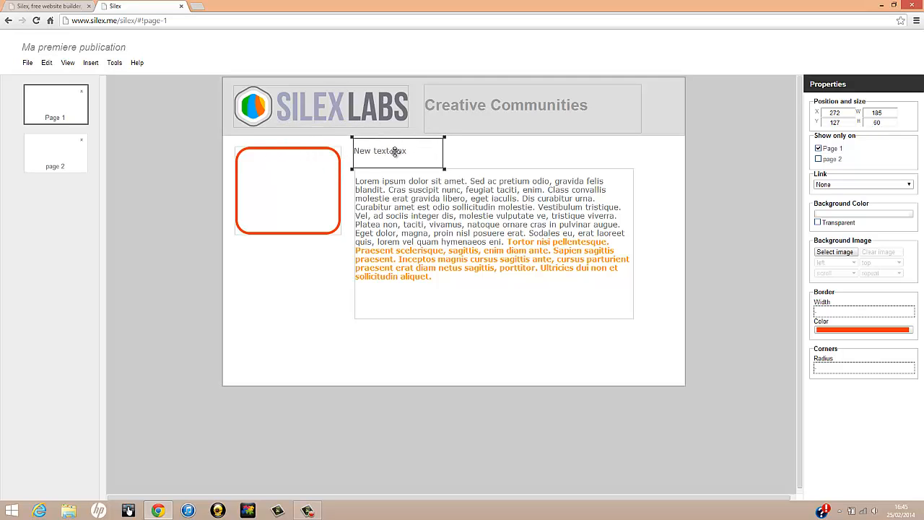
{"action": "double_click", "coordinate": [395, 151]}
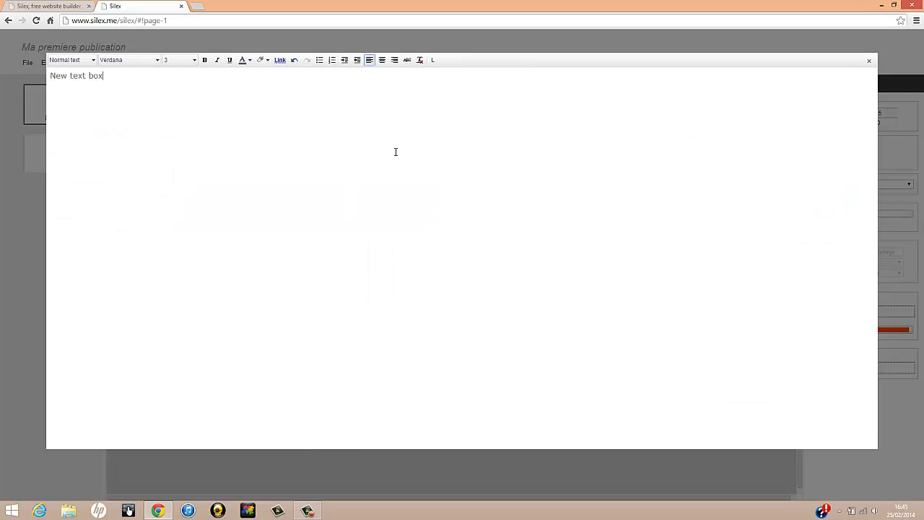
{"action": "key", "text": "ctrl+a"}
{"action": "type", "text": "Page"}
{"action": "left_click", "coordinate": [444, 44]}
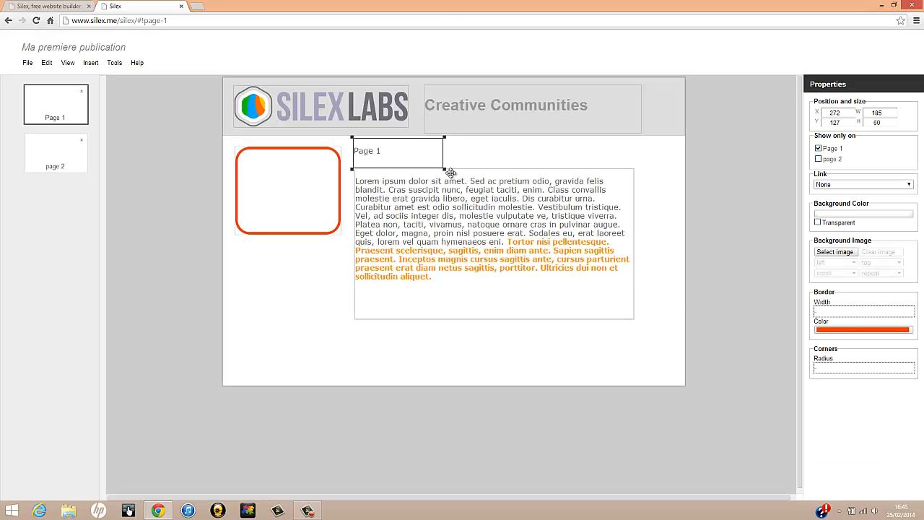
Shrink the "Page 1" text box to about 133 by 54 and make it show on page 2 as well.
{"action": "left_click_drag", "start_coordinate": [442, 166], "coordinate": [418, 166]}
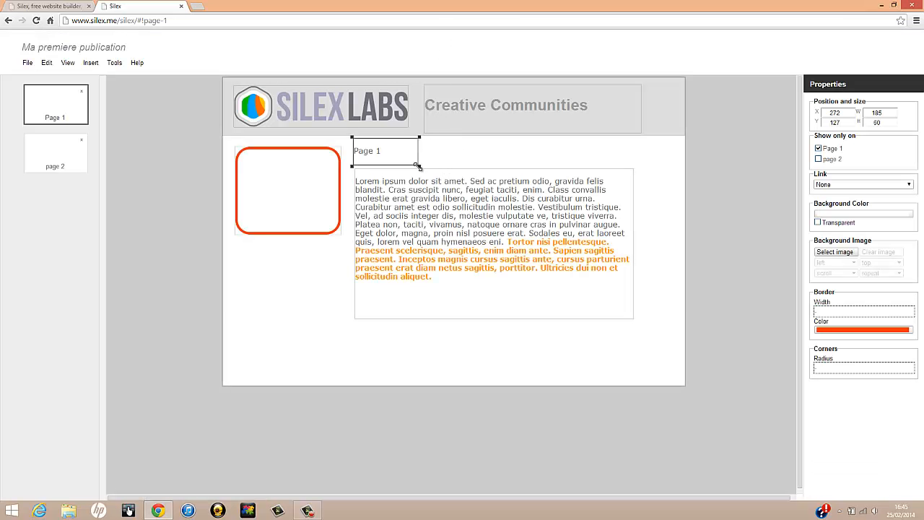
{"action": "left_click", "coordinate": [819, 159]}
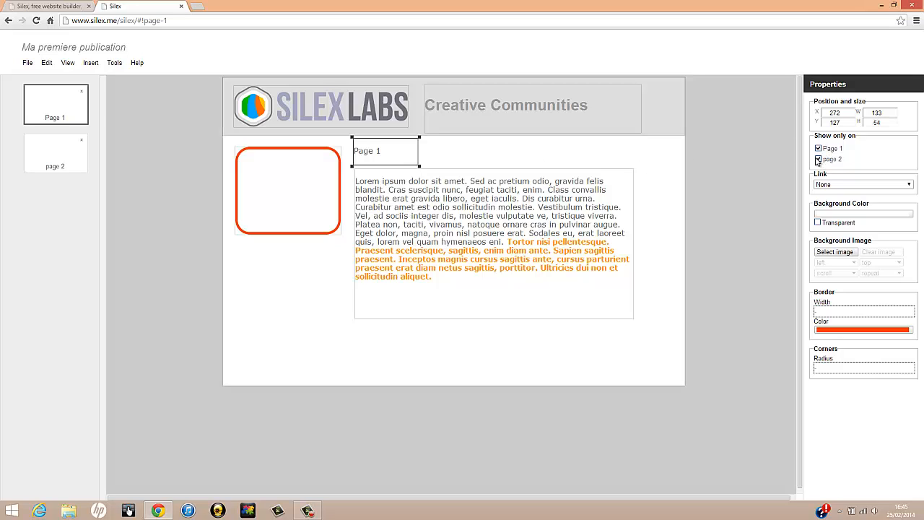
Insert another text box beside the "Page 1" box at about X 420, Y 126, sized about 165 by 56.
{"action": "left_click", "coordinate": [96, 67]}
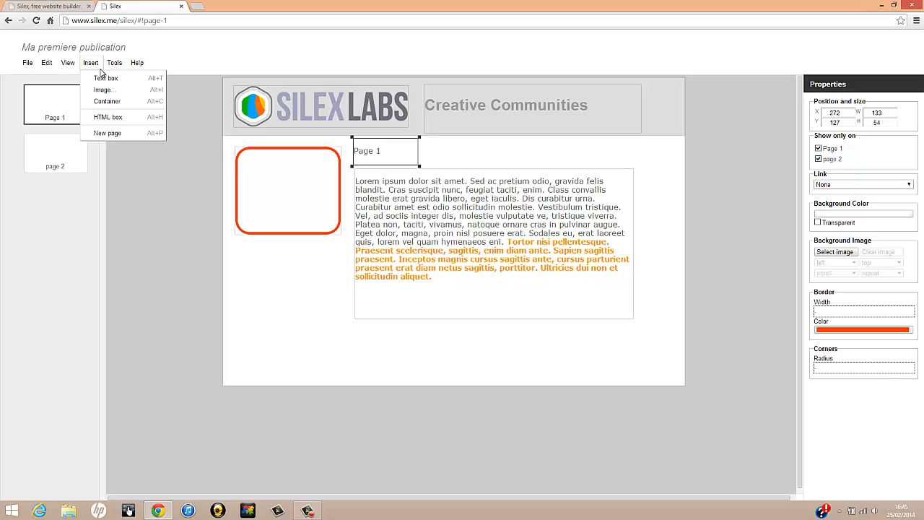
{"action": "left_click", "coordinate": [105, 78]}
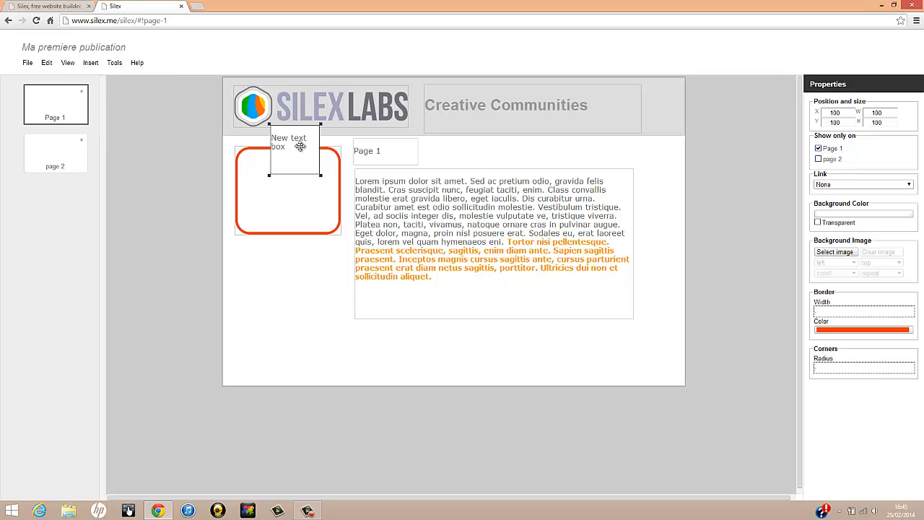
{"action": "left_click_drag", "start_coordinate": [295, 140], "coordinate": [448, 153]}
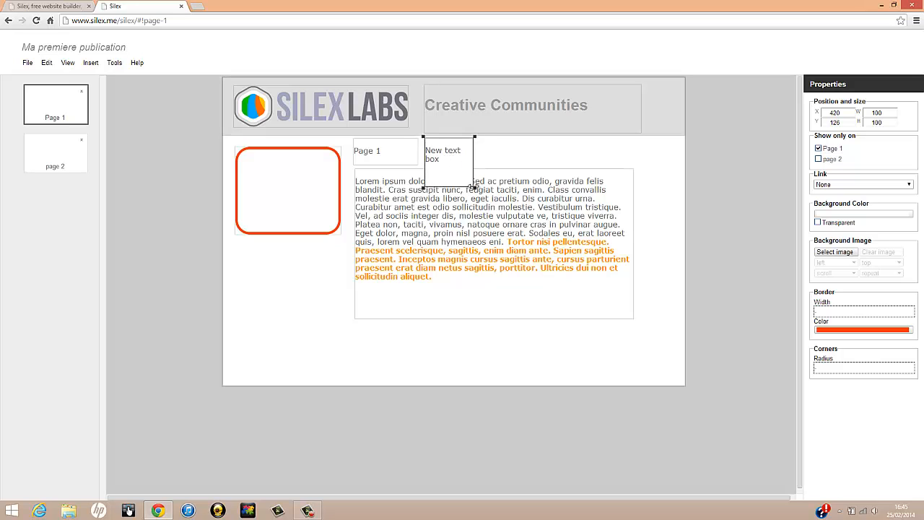
{"action": "left_click_drag", "start_coordinate": [506, 165], "coordinate": [505, 166]}
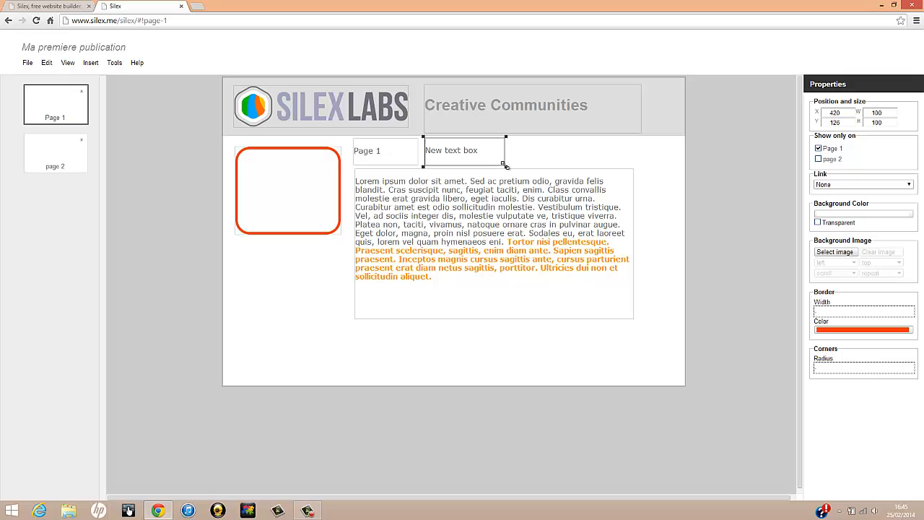
Change the second text box's text to "Page 2" and make it show on page 2 as well as Page 1.
{"action": "double_click", "coordinate": [464, 151]}
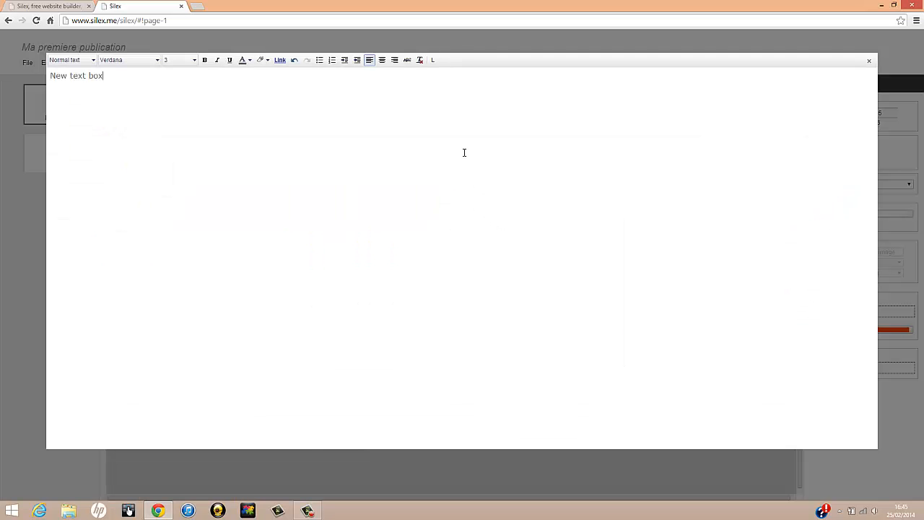
{"action": "key", "text": "ctrl+a"}
{"action": "type", "text": "Pag"}
{"action": "left_click", "coordinate": [447, 37]}
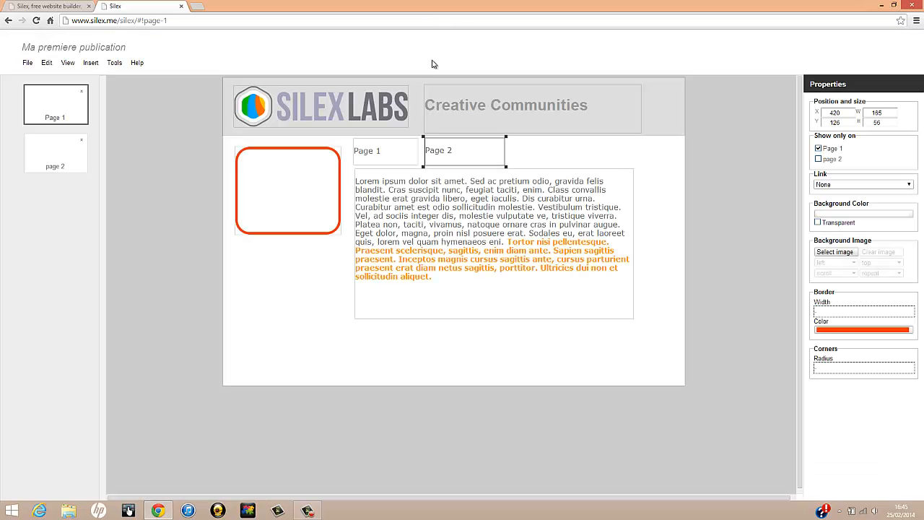
{"action": "left_click", "coordinate": [819, 160]}
{"action": "left_click", "coordinate": [734, 203]}
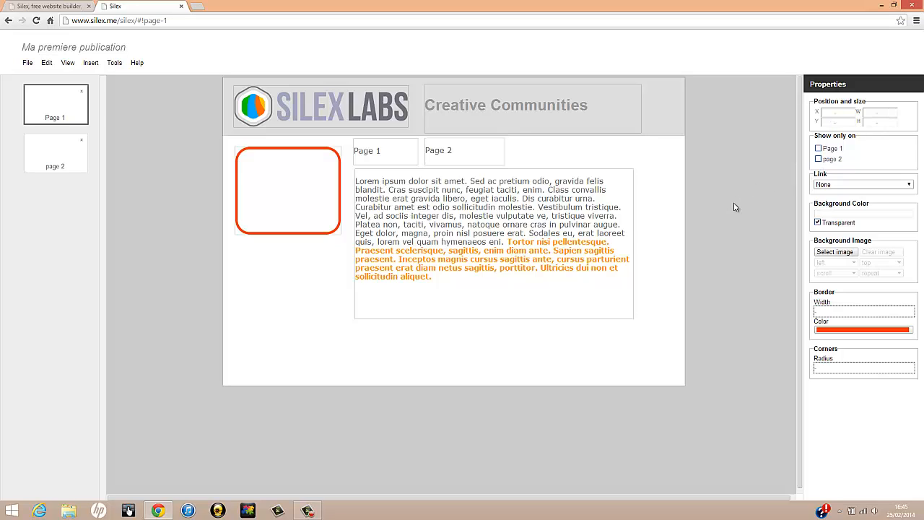
Link the "Page 1" text box to Page 1.
{"action": "left_click", "coordinate": [385, 152]}
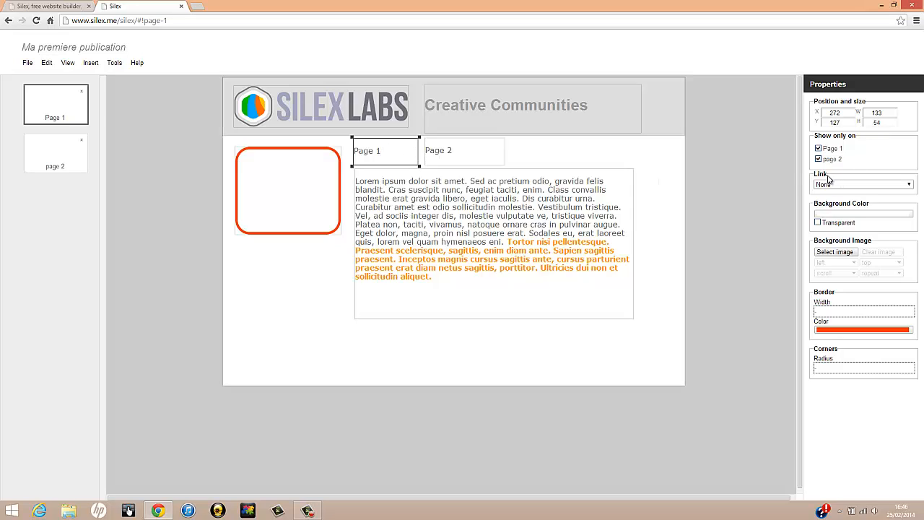
{"action": "left_click_drag", "start_coordinate": [827, 175], "coordinate": [816, 175]}
{"action": "left_click", "coordinate": [823, 184]}
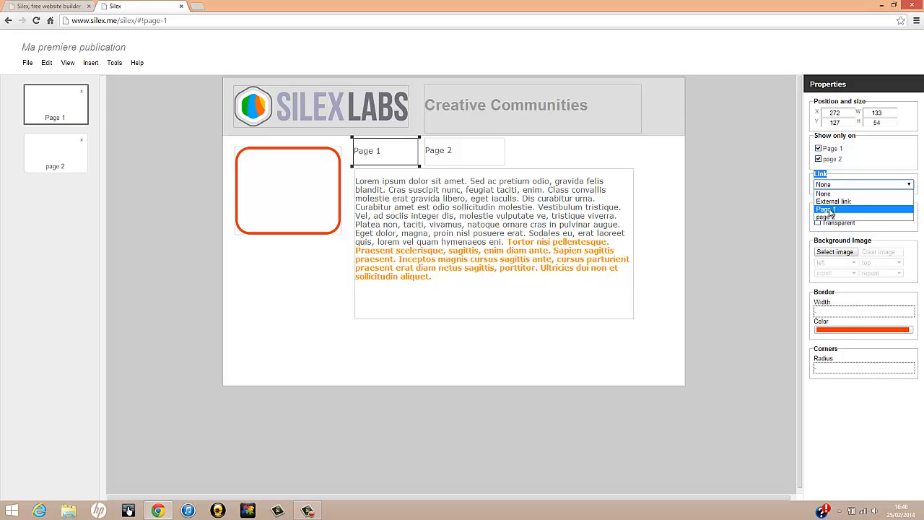
{"action": "left_click", "coordinate": [831, 210]}
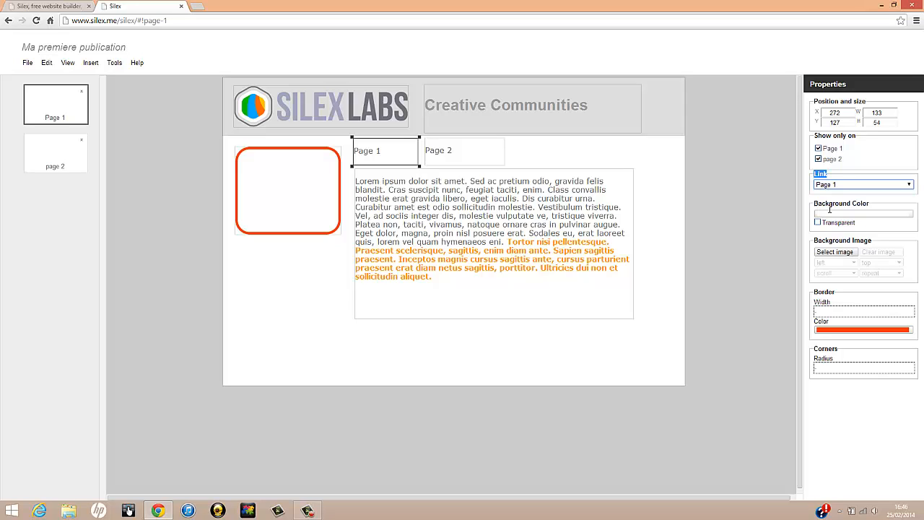
Link the "Page 2" text box to page 2.
{"action": "left_click", "coordinate": [469, 158]}
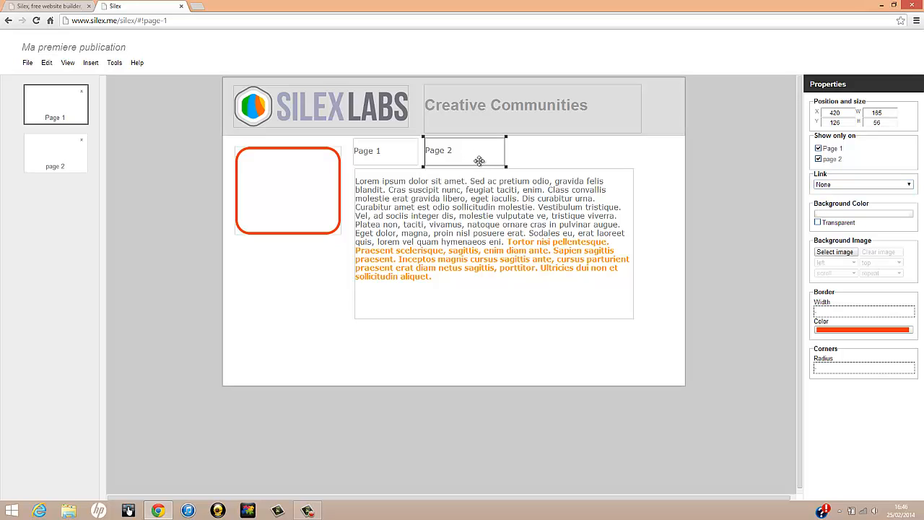
{"action": "left_click", "coordinate": [830, 185]}
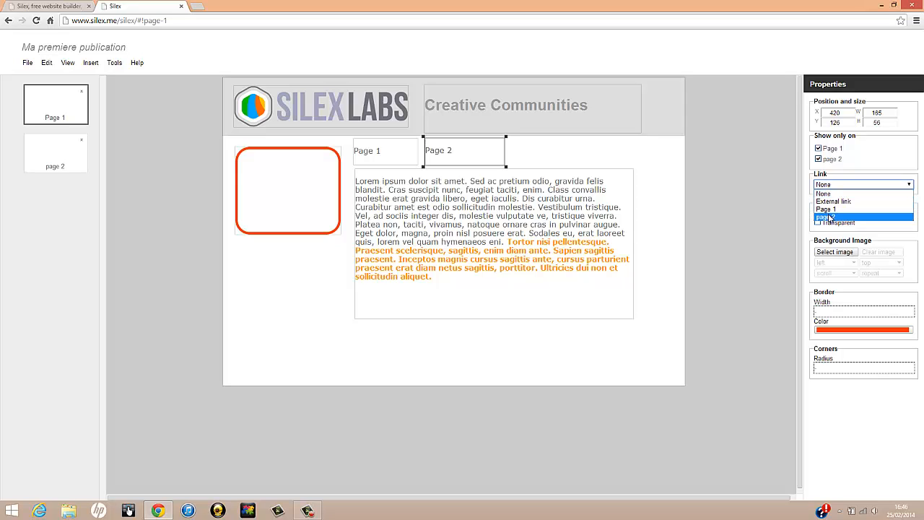
{"action": "left_click", "coordinate": [827, 217]}
{"action": "left_click", "coordinate": [746, 209]}
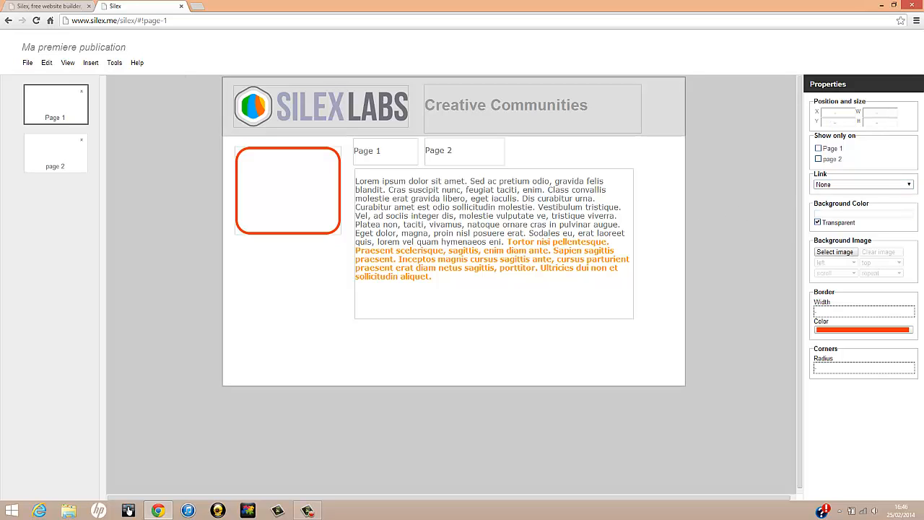
Save the site file and view the site in a new window.
{"action": "left_click", "coordinate": [27, 62]}
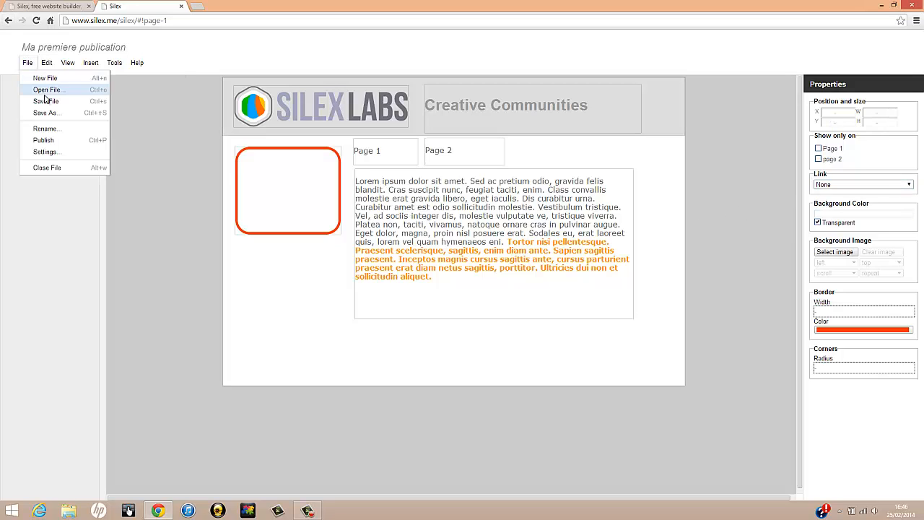
{"action": "left_click", "coordinate": [46, 101]}
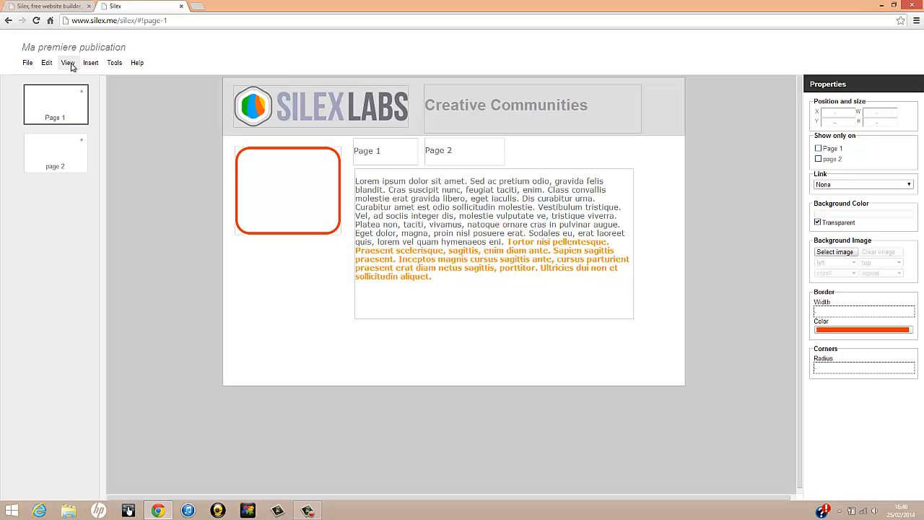
{"action": "left_click", "coordinate": [72, 66]}
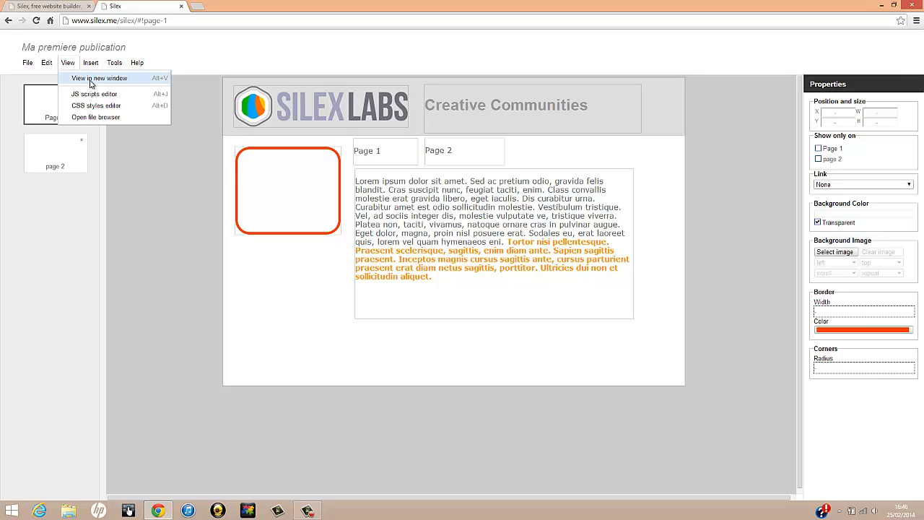
{"action": "left_click", "coordinate": [90, 78]}
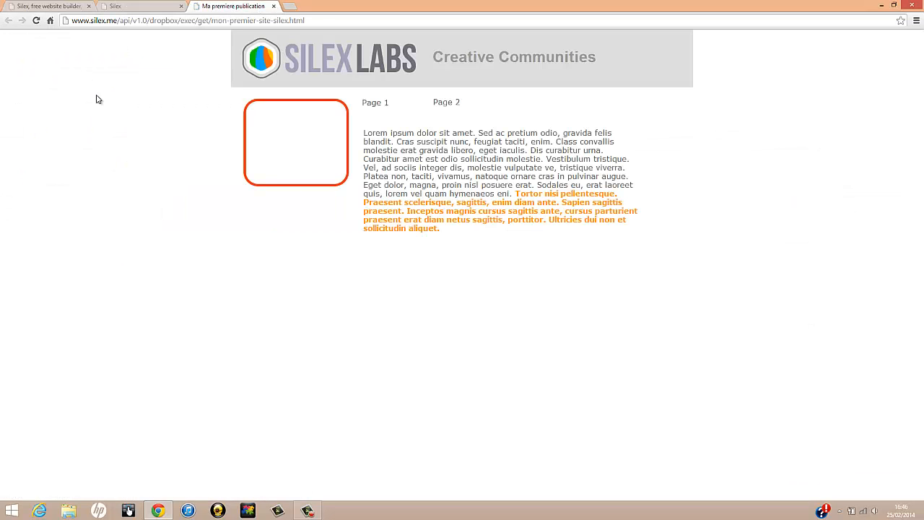
Test the Page 1 and Page 2 links in the preview, checking each page's content and address ending, and return to the editor.
{"action": "left_click", "coordinate": [446, 106]}
{"action": "left_click", "coordinate": [381, 107]}
{"action": "left_click", "coordinate": [444, 109]}
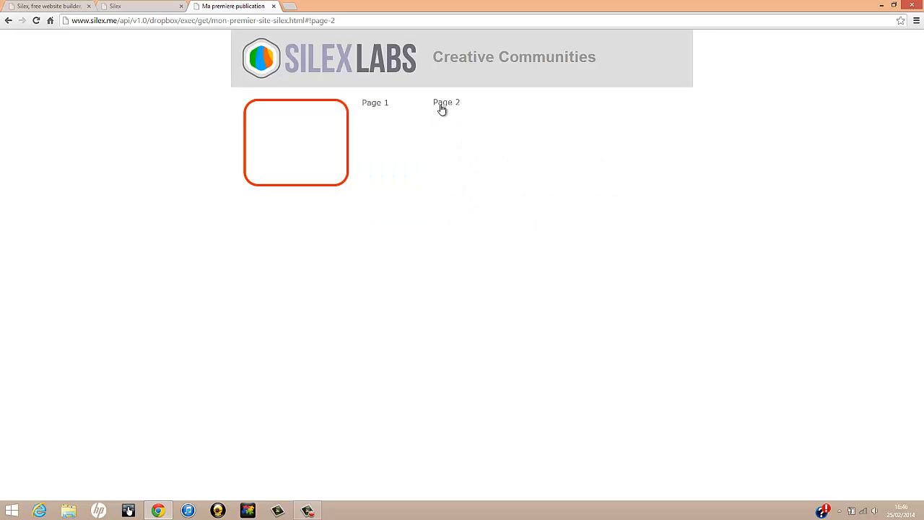
{"action": "left_click", "coordinate": [382, 106]}
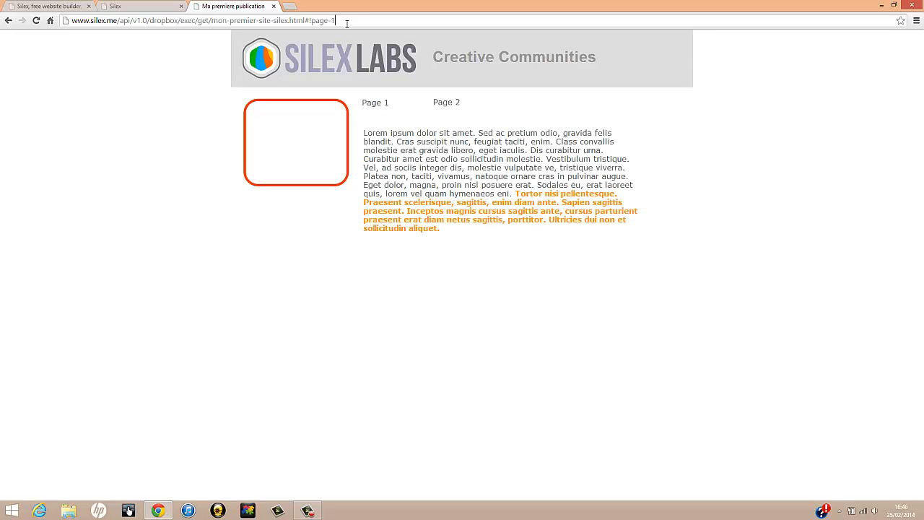
{"action": "left_click_drag", "start_coordinate": [336, 21], "coordinate": [310, 21]}
{"action": "left_click", "coordinate": [445, 106]}
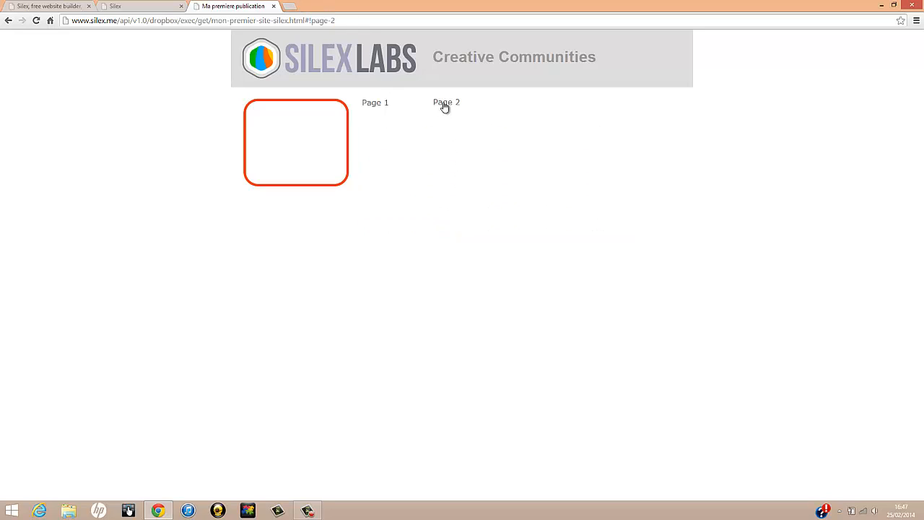
{"action": "left_click_drag", "start_coordinate": [336, 21], "coordinate": [312, 21]}
{"action": "left_click", "coordinate": [372, 106]}
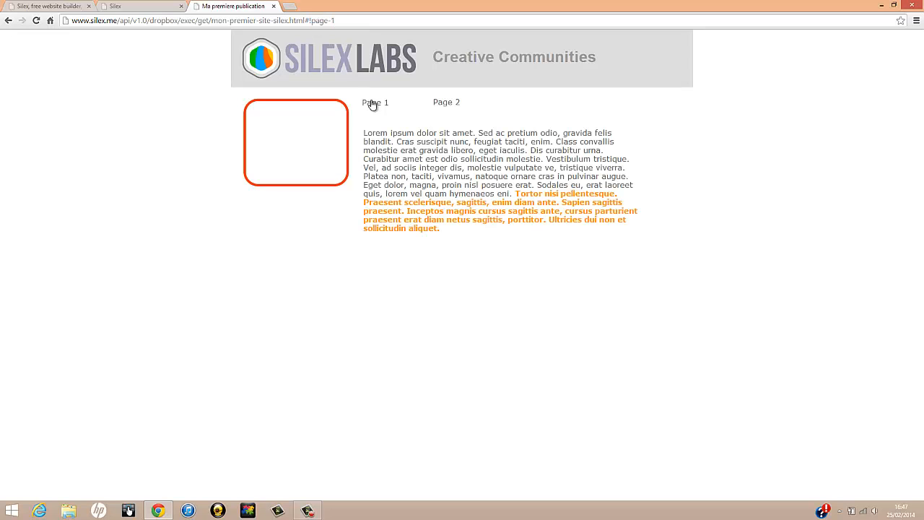
{"action": "left_click", "coordinate": [448, 104]}
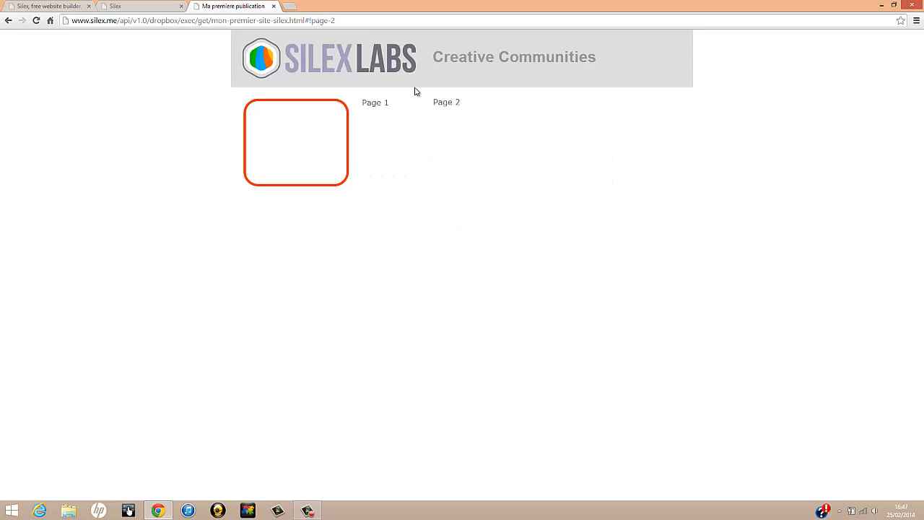
{"action": "left_click", "coordinate": [139, 7]}
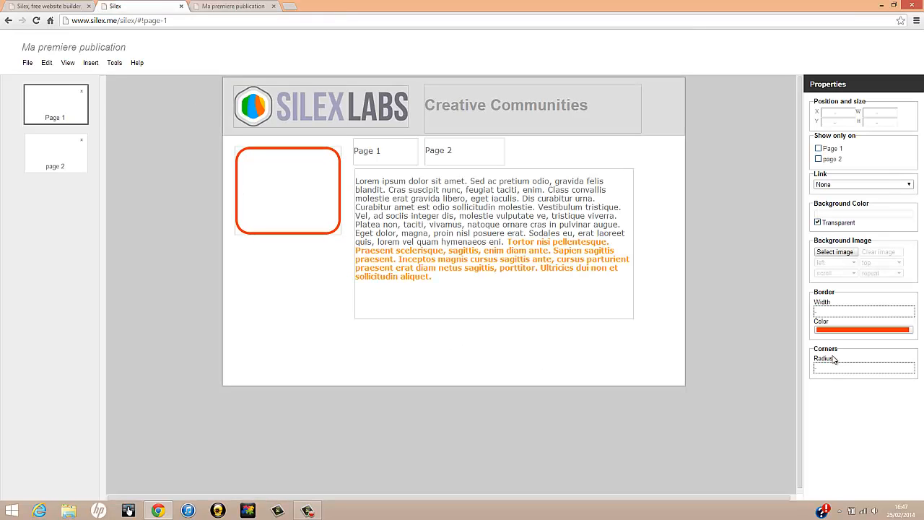
{"action": "left_click", "coordinate": [312, 513]}
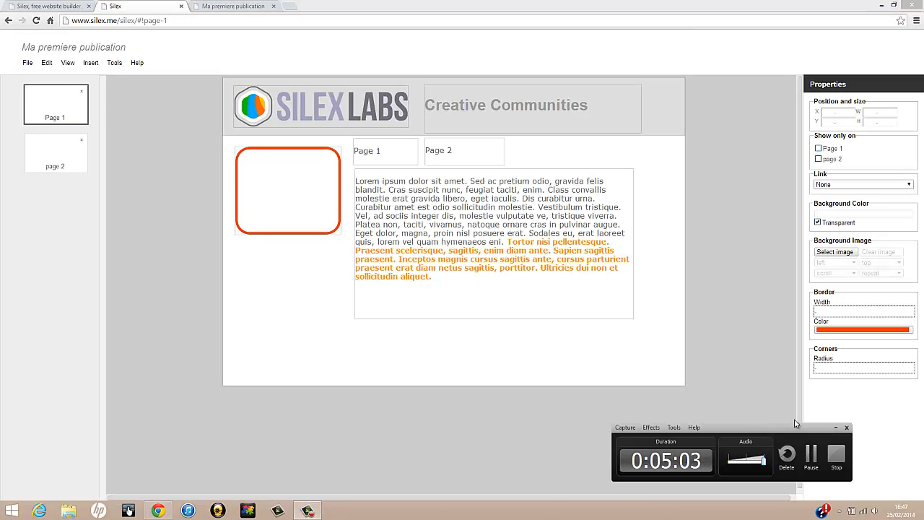